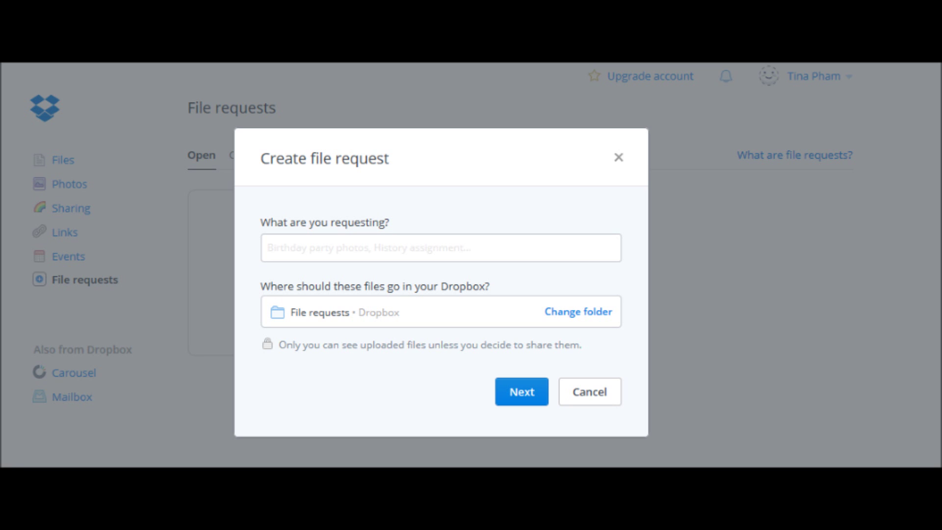
# - Name the file request 'TEST', keep the suggested TEST folder, and continue
pyautogui.write('TEST')
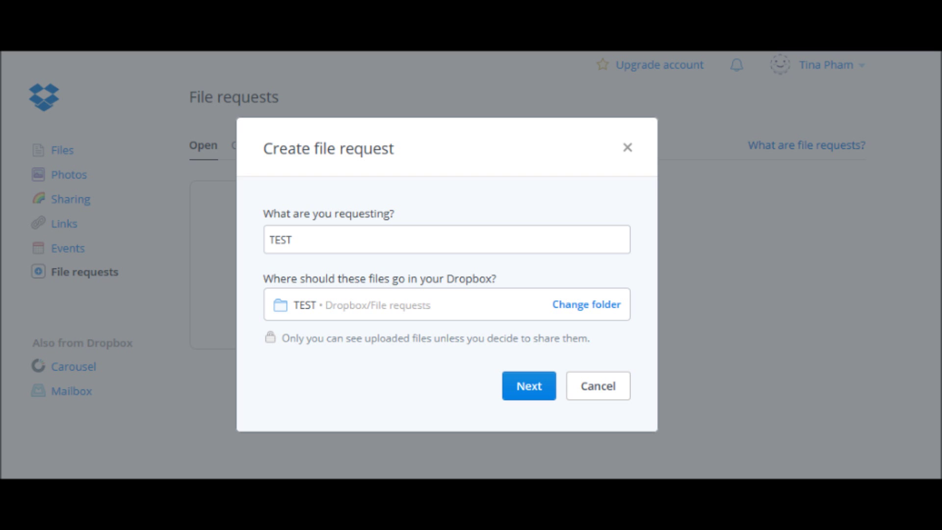
pyautogui.press('Return')
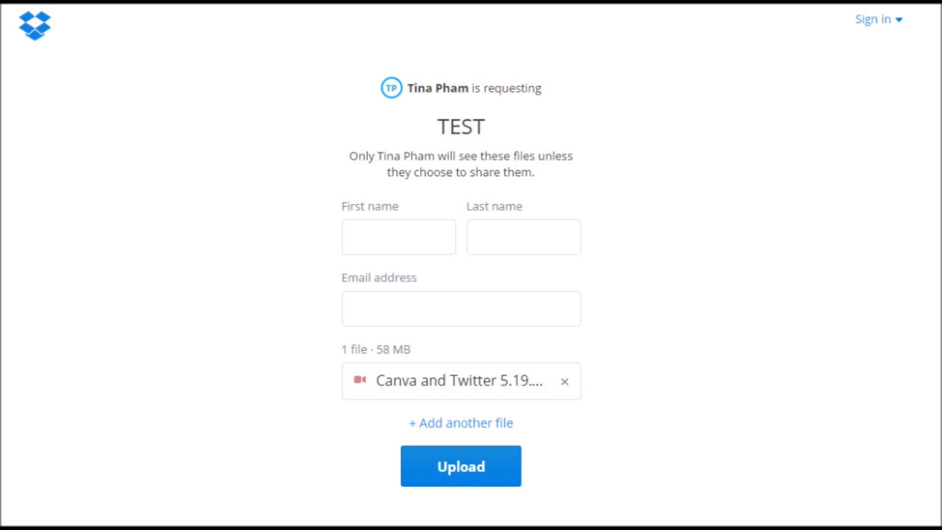
# - Submit the attached 58 MB video for upload on the TEST request page
pyautogui.press('Return')
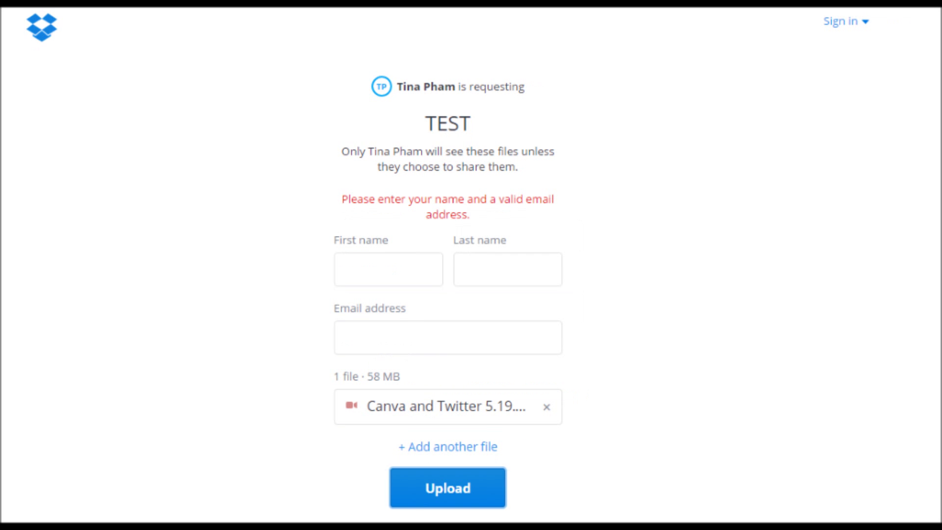